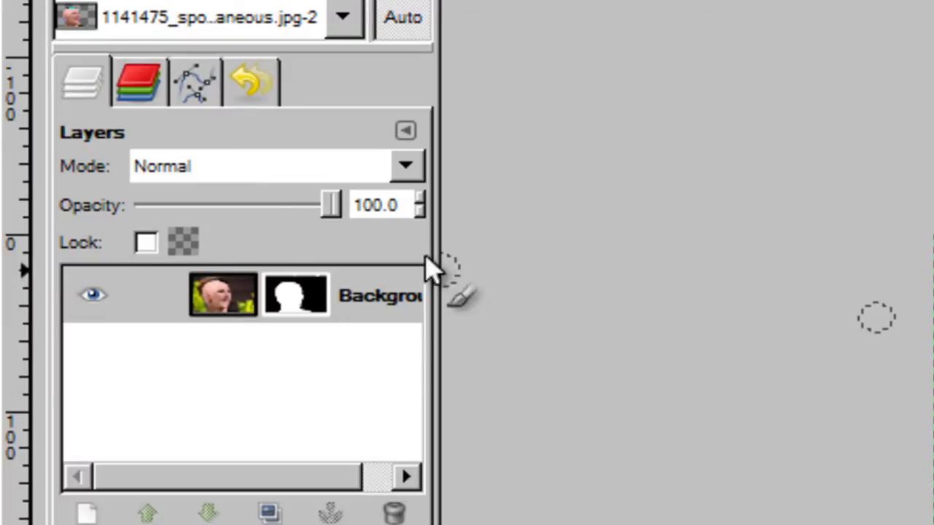
right_click(313, 312)
left_click(227, 394)
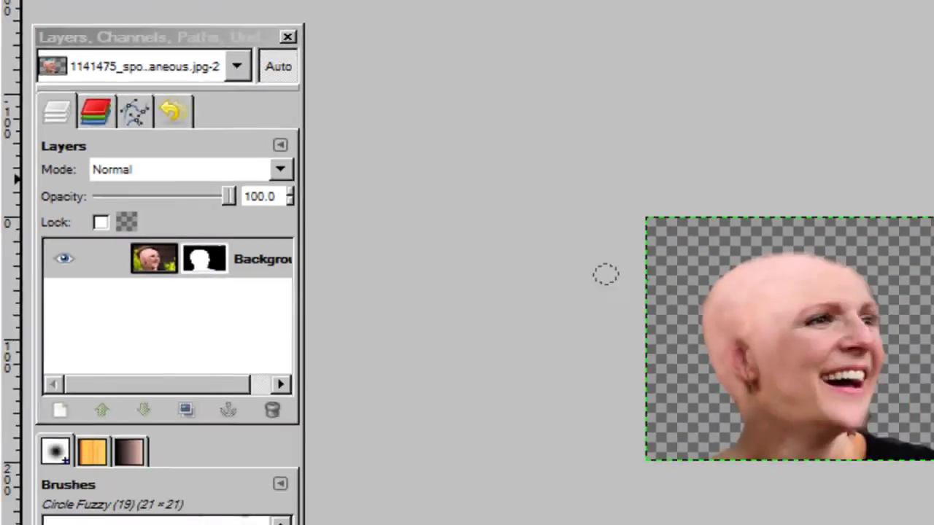
left_click(885, 84)
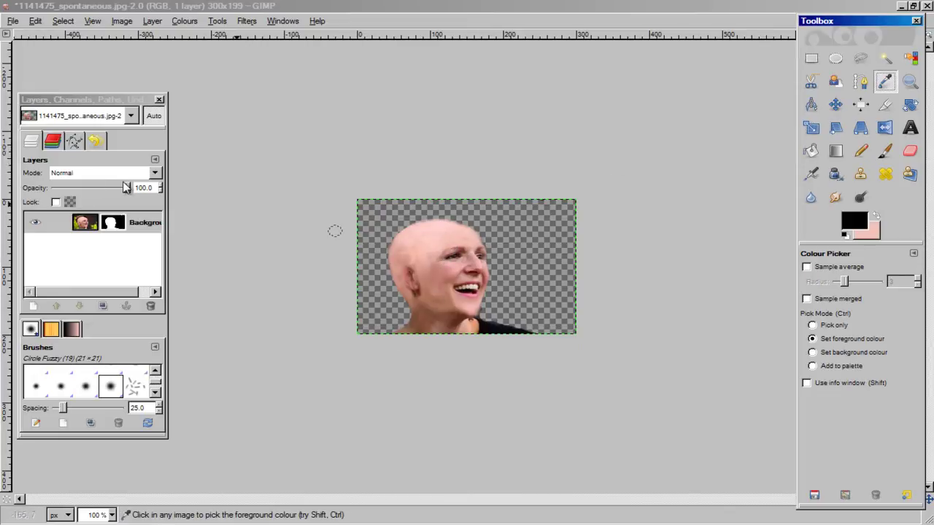
Close the already edited bald-head image without saving and maximize the window of the original two-layer photo
key("alt+Tab")
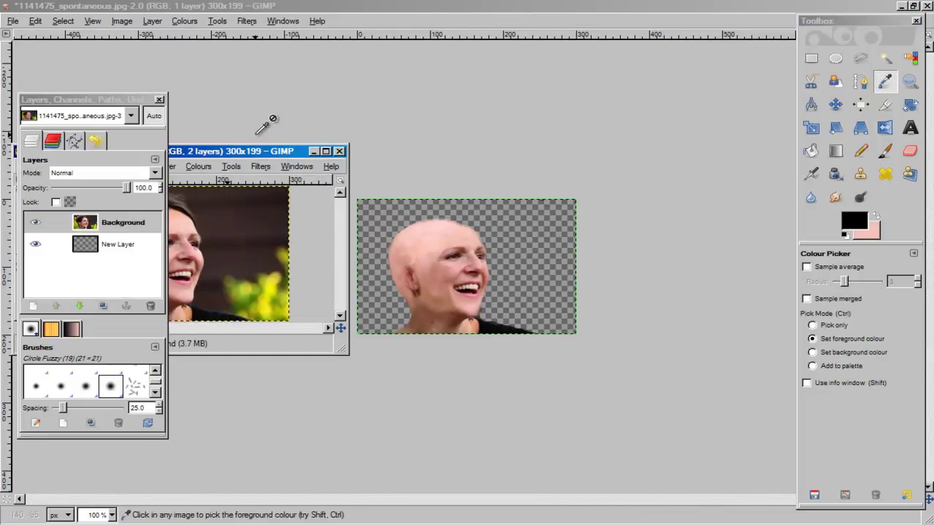
left_click_drag(255, 154, 553, 355)
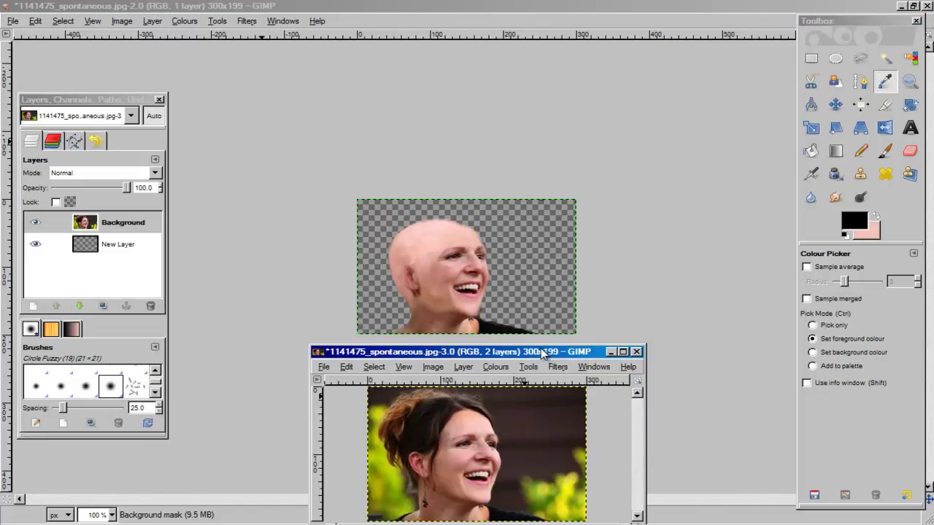
left_click_drag(823, 182, 674, 187)
left_click(810, 174)
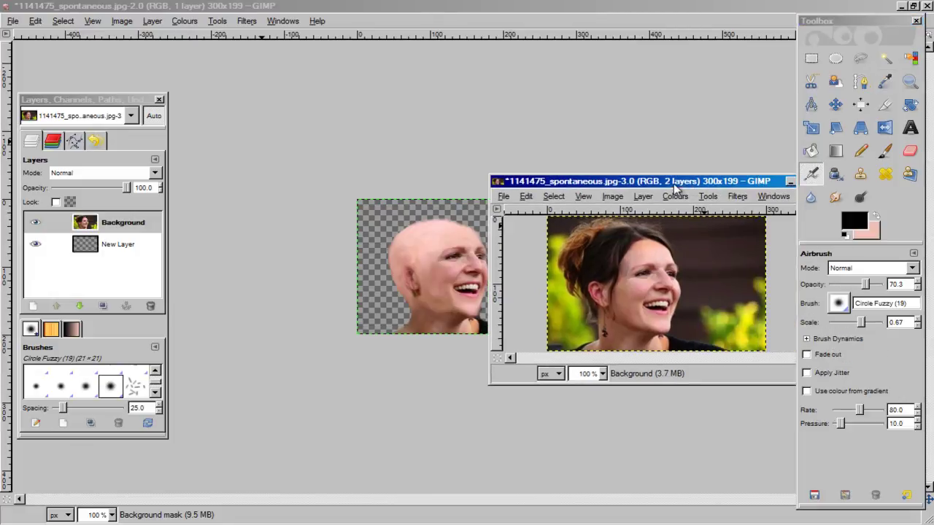
left_click_drag(494, 264, 301, 392)
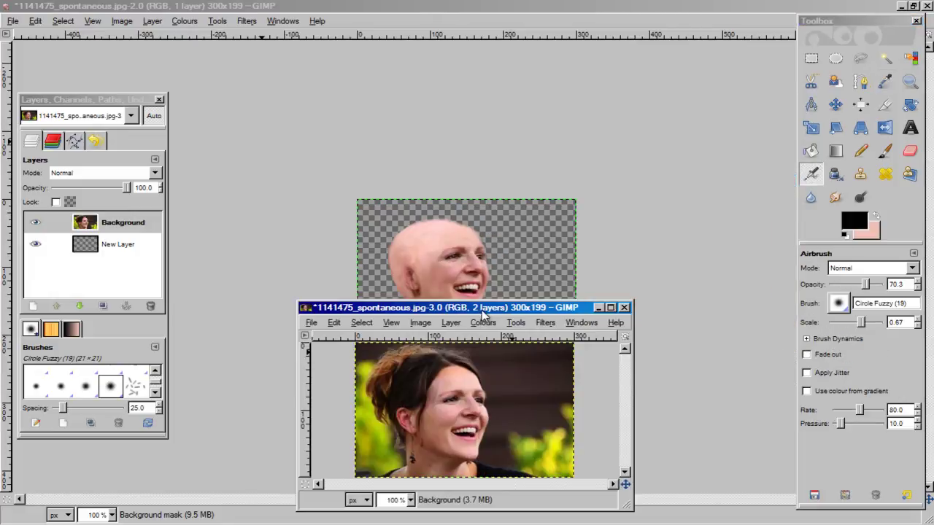
left_click(926, 6)
left_click(509, 318)
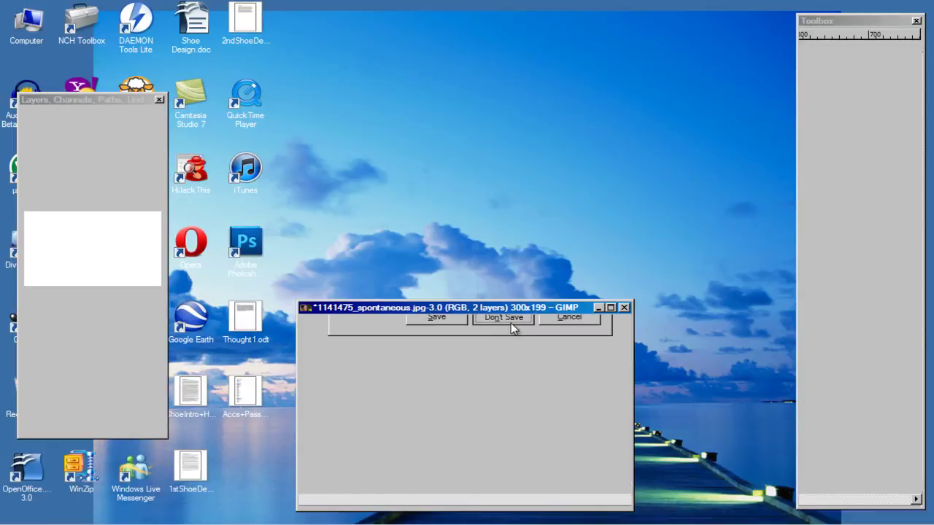
left_click(613, 312)
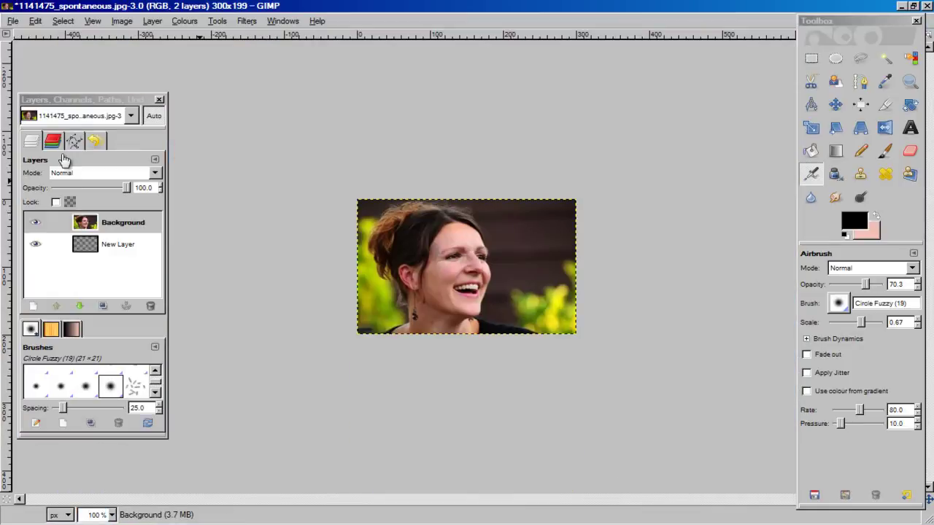
Delete the empty New Layer and select the Background photo layer
left_click_drag(99, 108, 174, 99)
left_click(195, 235)
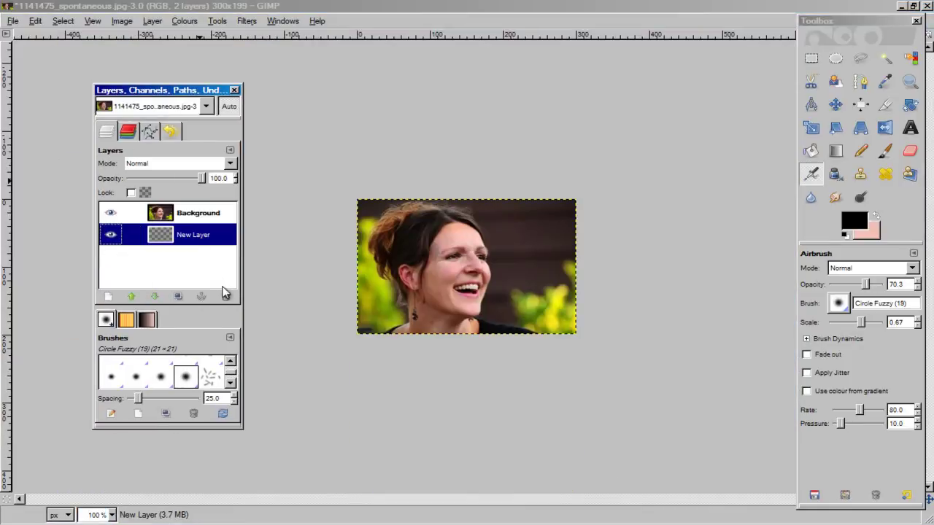
left_click(226, 298)
left_click(194, 218)
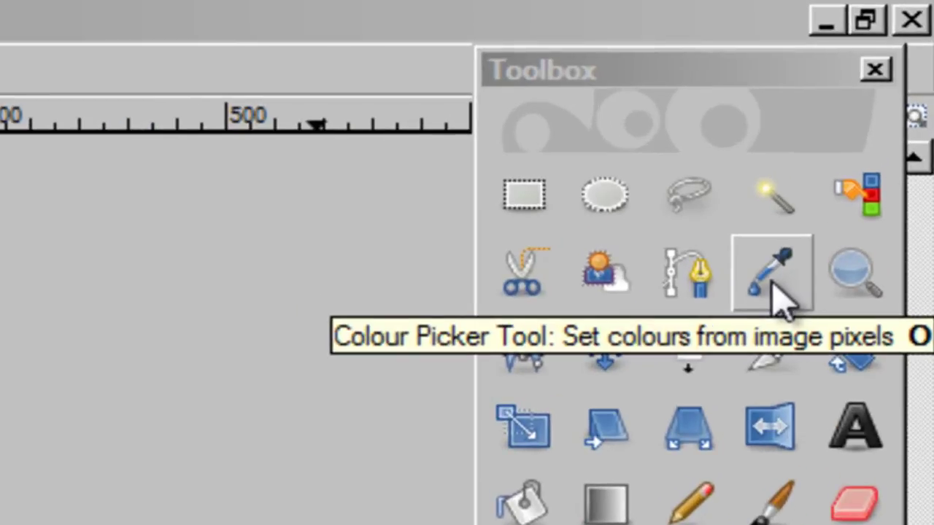
Sample a light skin tone from the forehead as foreground and a darker tone from the cheek as background colour
left_click(770, 279)
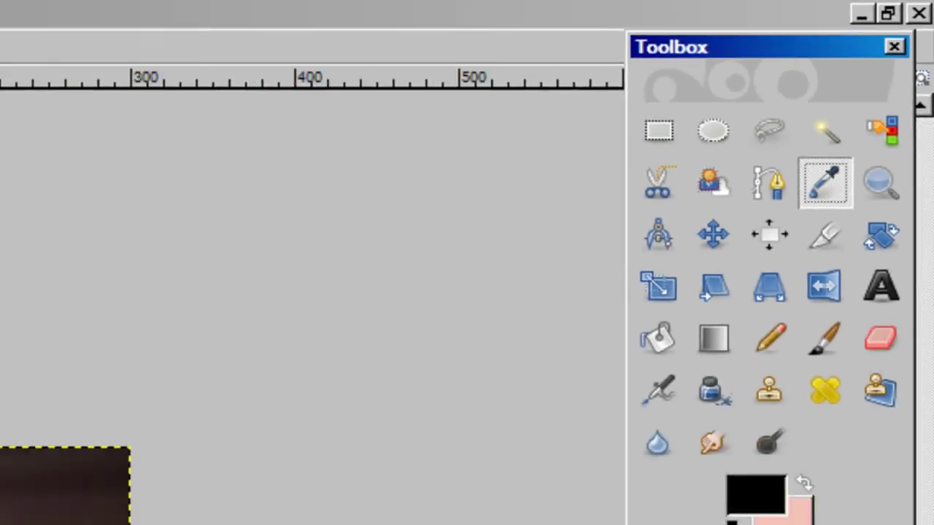
left_click(0, 524)
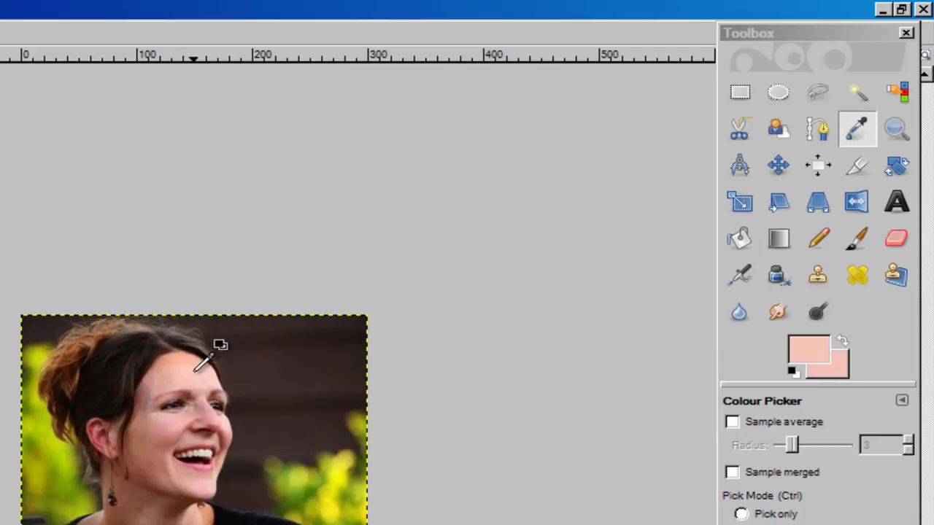
left_click(841, 339)
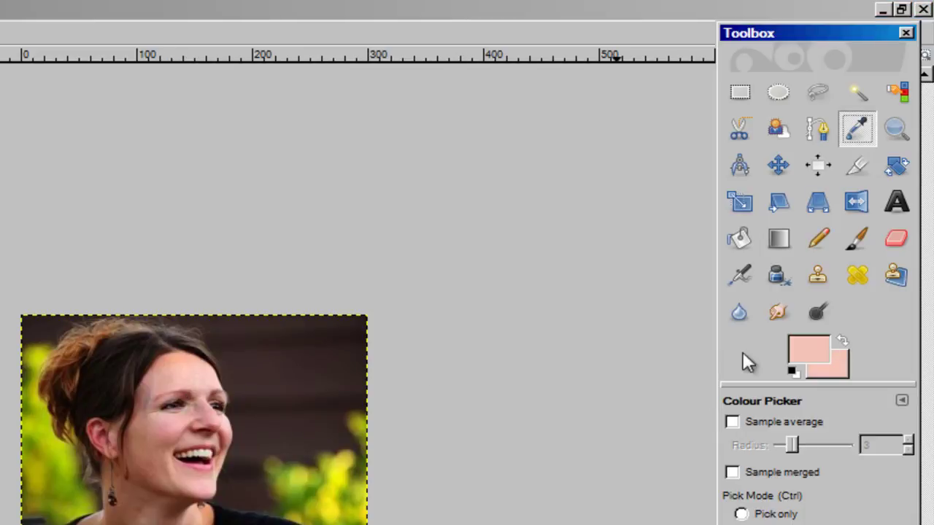
left_click(143, 439)
left_click(148, 439)
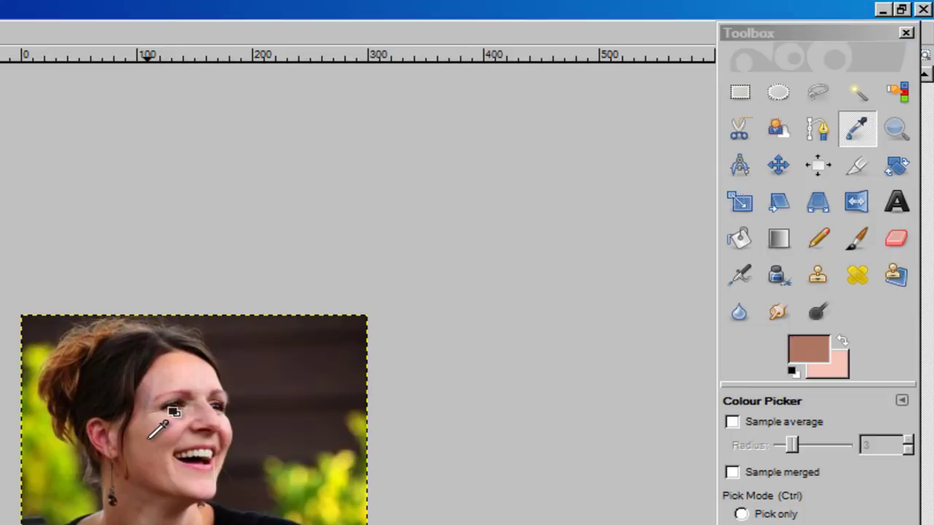
left_click(845, 340)
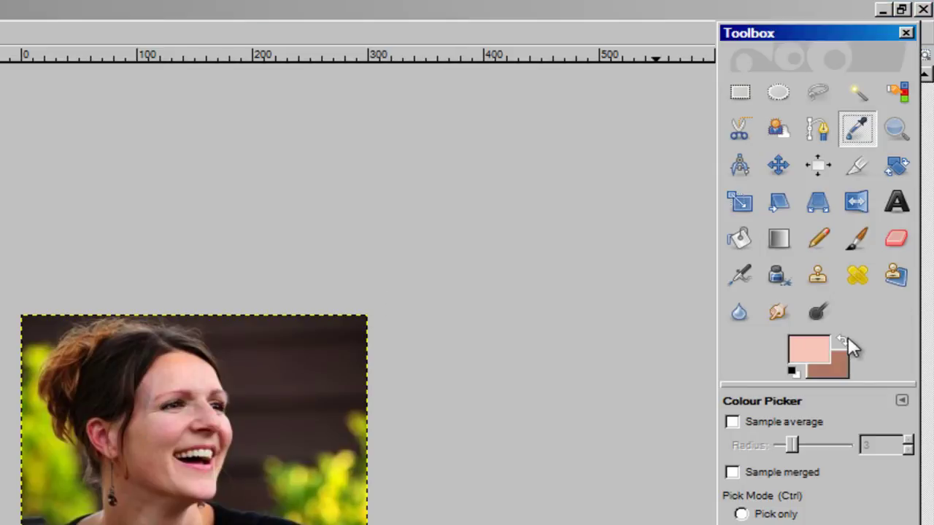
Airbrush the light skin tone over the hair above the ear and forehead with the Circle Fuzzy (19) brush at scale 0.60
left_click(743, 275)
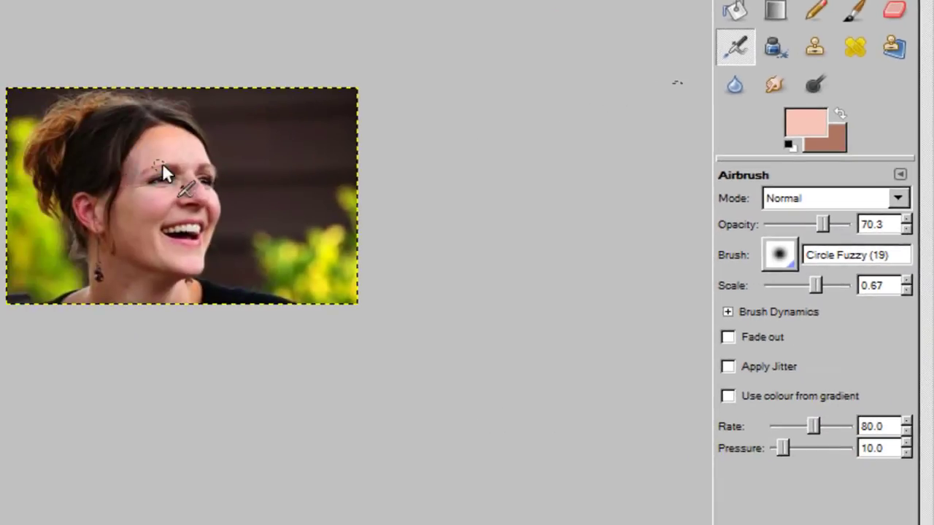
left_click(827, 223)
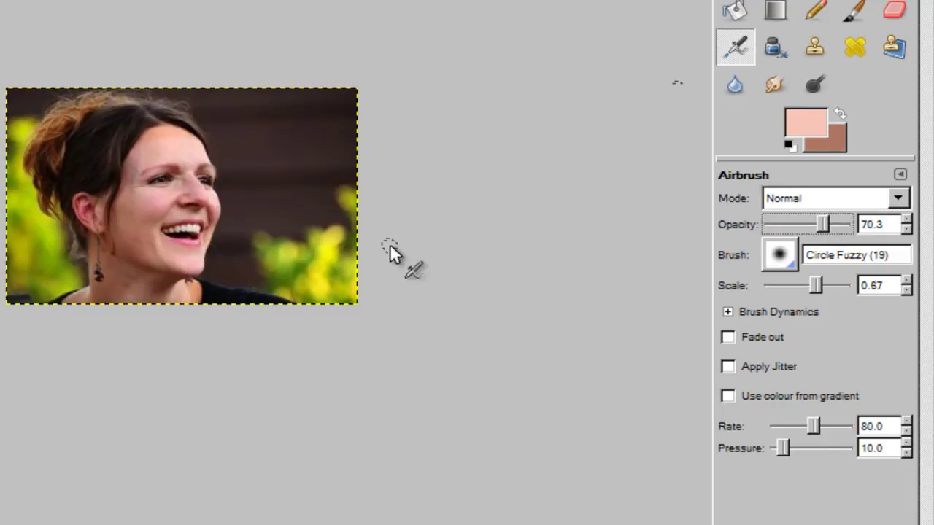
left_click_drag(818, 286, 817, 285)
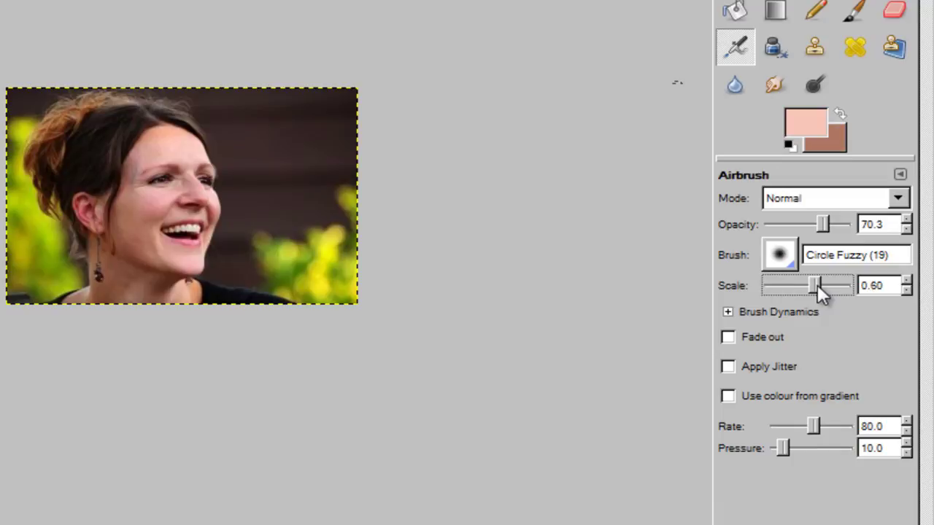
left_click(175, 135)
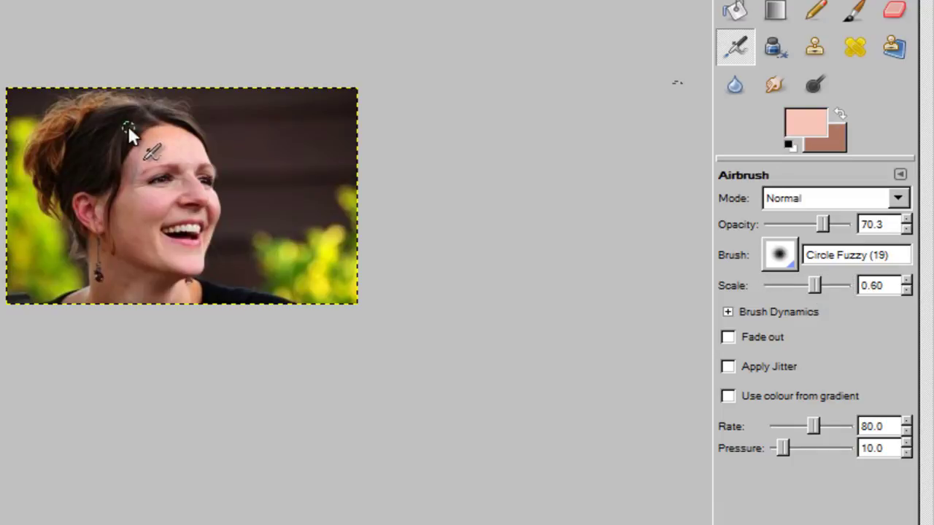
mouse_move(134, 135)
left_mouse_down()
mouse_move(89, 162)
mouse_move(108, 162)
mouse_move(150, 136)
left_mouse_up()
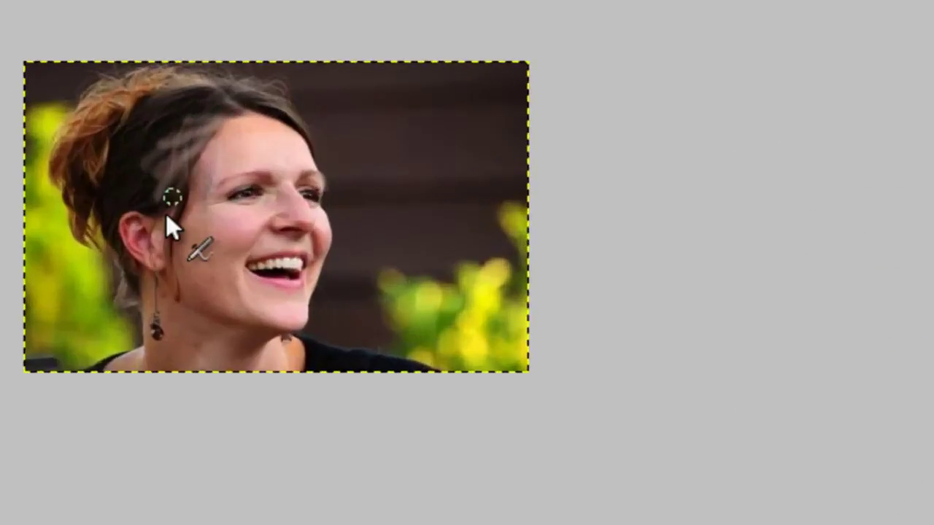
mouse_move(166, 213)
left_mouse_down()
mouse_move(218, 151)
mouse_move(211, 140)
left_mouse_up()
mouse_move(369, 134)
left_mouse_down()
mouse_move(342, 173)
mouse_move(370, 153)
mouse_move(329, 153)
mouse_move(353, 96)
mouse_move(384, 93)
mouse_move(400, 79)
mouse_move(348, 86)
mouse_move(397, 98)
mouse_move(289, 124)
mouse_move(352, 110)
mouse_move(396, 137)
mouse_move(375, 134)
mouse_move(358, 152)
mouse_move(390, 84)
mouse_move(309, 81)
mouse_move(269, 92)
mouse_move(250, 110)
mouse_move(194, 195)
mouse_move(238, 124)
mouse_move(289, 95)
mouse_move(217, 174)
mouse_move(329, 98)
mouse_move(303, 92)
mouse_move(223, 153)
mouse_move(417, 97)
mouse_move(355, 86)
mouse_move(373, 119)
mouse_move(236, 191)
mouse_move(244, 155)
mouse_move(232, 206)
mouse_move(207, 212)
mouse_move(205, 285)
mouse_move(217, 291)
mouse_move(222, 321)
mouse_move(269, 390)
mouse_move(229, 342)
mouse_move(258, 376)
mouse_move(238, 356)
mouse_move(250, 349)
mouse_move(260, 361)
mouse_move(204, 294)
mouse_move(196, 202)
mouse_move(195, 285)
mouse_move(205, 190)
mouse_move(201, 270)
mouse_move(228, 233)
mouse_move(204, 271)
mouse_move(210, 292)
mouse_move(206, 260)
mouse_move(221, 261)
mouse_move(212, 287)
mouse_move(277, 246)
mouse_move(256, 248)
mouse_move(285, 265)
mouse_move(200, 250)
mouse_move(302, 233)
mouse_move(314, 209)
mouse_move(212, 204)
mouse_move(311, 109)
mouse_move(387, 93)
mouse_move(217, 182)
mouse_move(246, 160)
mouse_move(431, 111)
mouse_move(256, 131)
mouse_move(326, 184)
mouse_move(361, 177)
mouse_move(328, 236)
mouse_move(338, 275)
mouse_move(308, 260)
mouse_move(311, 360)
mouse_move(326, 387)
mouse_move(321, 284)
mouse_move(293, 312)
mouse_move(319, 361)
mouse_move(304, 367)
mouse_move(318, 202)
mouse_move(326, 205)
mouse_move(294, 114)
mouse_move(346, 253)
mouse_move(369, 142)
mouse_move(337, 161)
mouse_move(325, 150)
mouse_move(332, 180)
mouse_move(279, 156)
mouse_move(268, 113)
mouse_move(346, 75)
mouse_move(348, 90)
mouse_move(475, 111)
mouse_move(370, 167)
left_mouse_up()
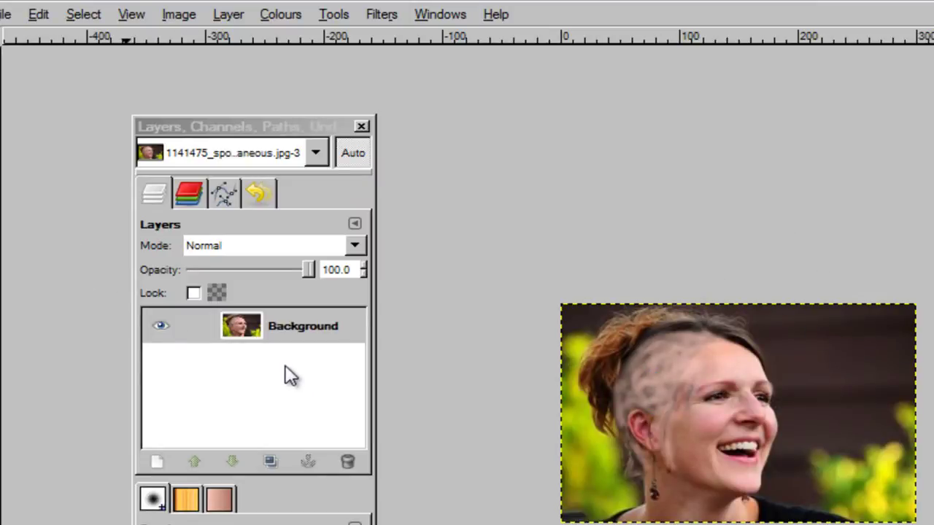
Add a layer mask initialised to White (full opacity) to the Background layer
right_click(272, 337)
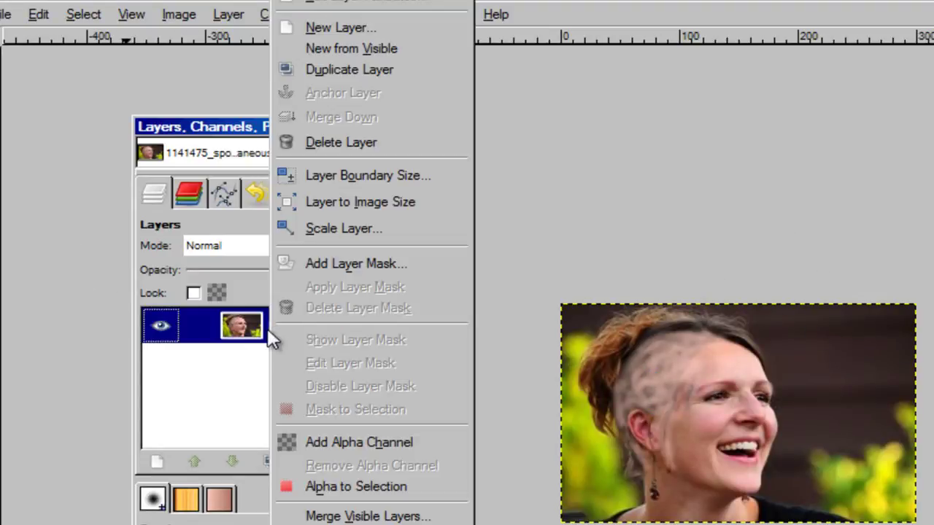
left_click(357, 270)
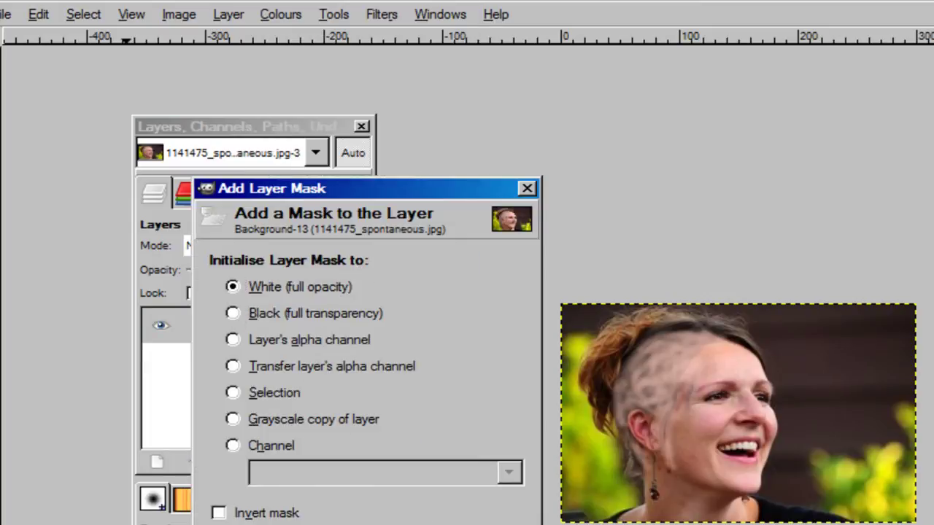
key("Return")
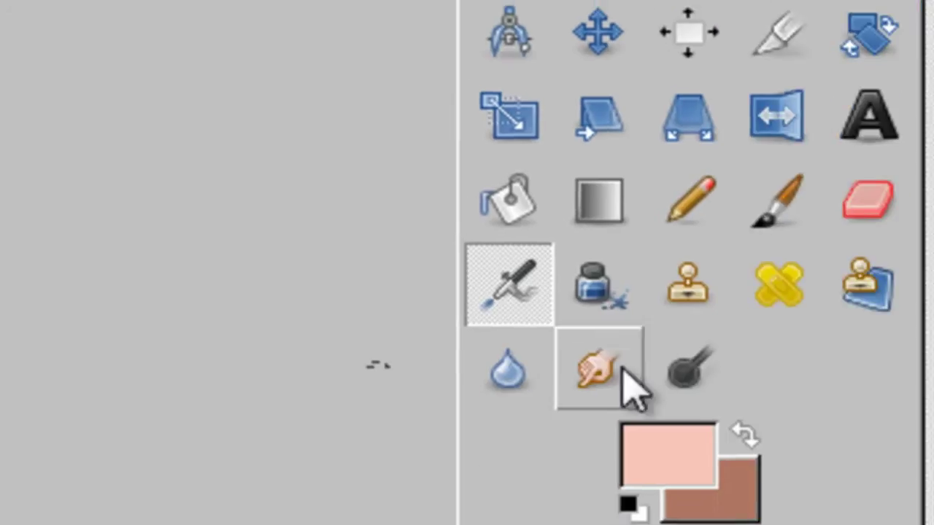
Paint black on the layer mask with the Paintbrush to hide the outer hair and the background around the head
left_click(766, 208)
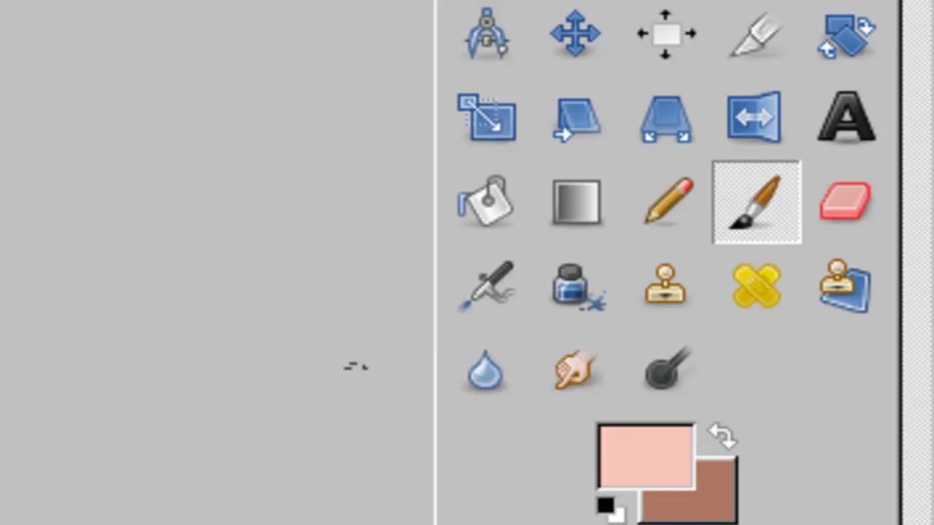
left_click(606, 507)
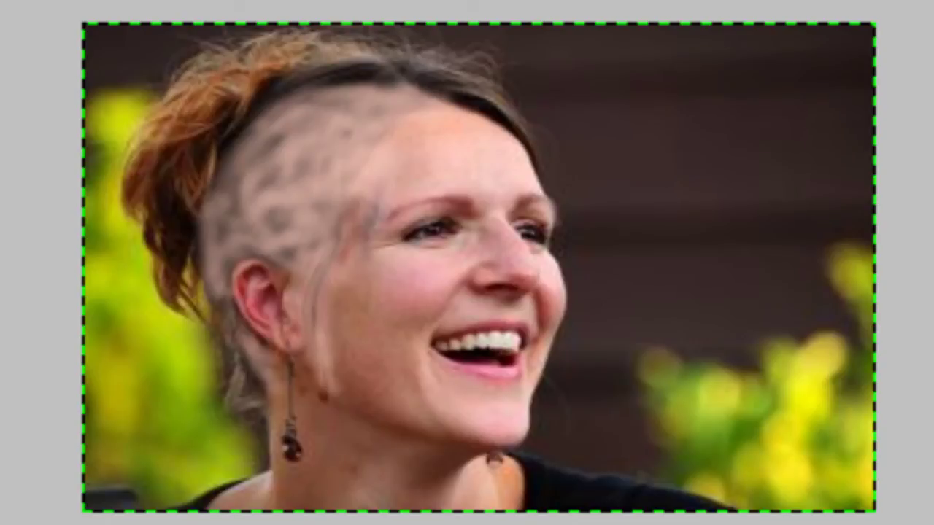
mouse_move(121, 281)
left_mouse_down()
mouse_move(184, 122)
mouse_move(261, 53)
mouse_move(198, 131)
mouse_move(175, 217)
mouse_move(261, 81)
mouse_move(190, 146)
mouse_move(160, 346)
mouse_move(190, 106)
mouse_move(158, 335)
mouse_move(44, 354)
mouse_move(108, 115)
mouse_move(91, 94)
mouse_move(105, 57)
mouse_move(97, 66)
mouse_move(100, 36)
mouse_move(163, 42)
mouse_move(181, 84)
mouse_move(159, 80)
mouse_move(226, 21)
mouse_move(203, 78)
mouse_move(303, 40)
left_mouse_up()
mouse_move(228, 81)
left_mouse_down()
mouse_move(271, 52)
mouse_move(315, 54)
mouse_move(231, 96)
mouse_move(293, 67)
mouse_move(443, 63)
mouse_move(529, 104)
mouse_move(380, 70)
mouse_move(305, 77)
mouse_move(194, 130)
mouse_move(136, 209)
mouse_move(104, 299)
mouse_move(109, 323)
mouse_move(193, 326)
left_mouse_up()
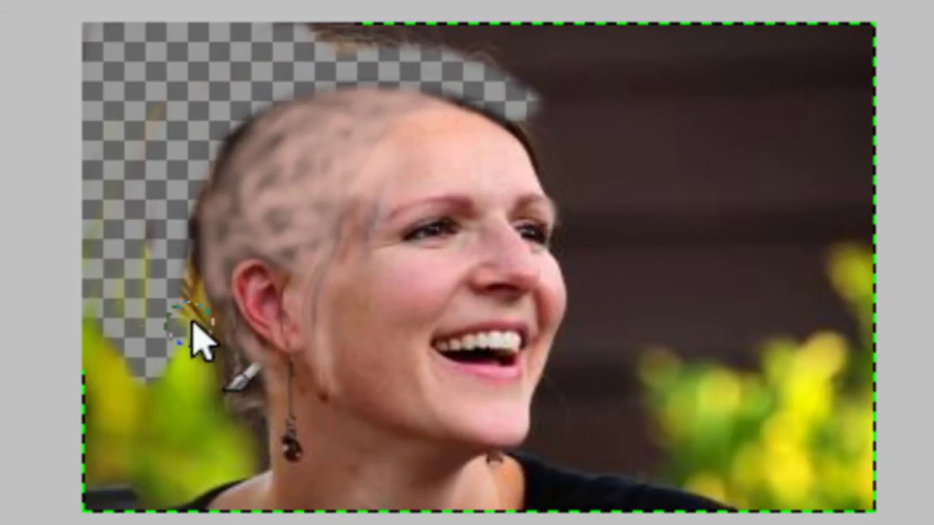
left_click_drag(187, 284, 186, 236)
mouse_move(192, 200)
left_mouse_down()
mouse_move(228, 121)
mouse_move(194, 252)
mouse_move(179, 459)
left_mouse_up()
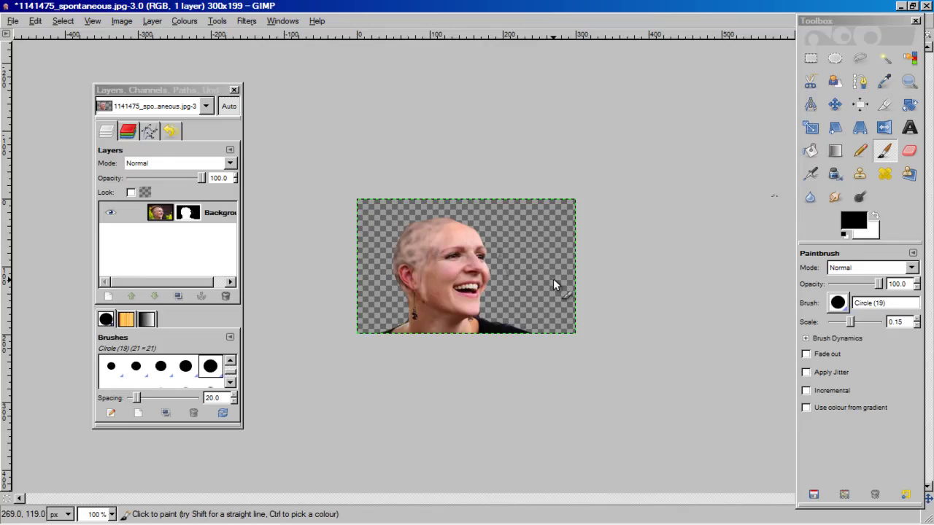
Airbrush skin tone on the photo layer over the remaining dark hair patches on the scalp and above the ear
left_click(891, 83)
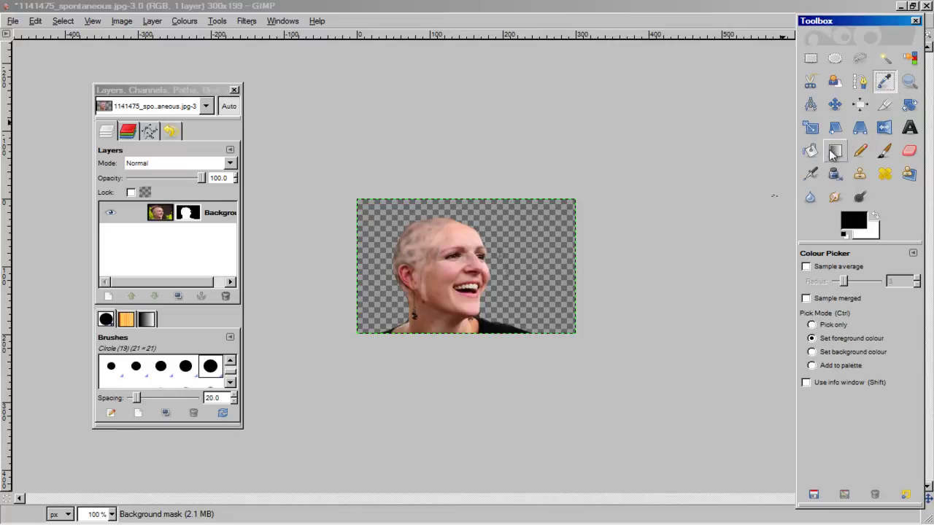
left_click(808, 179)
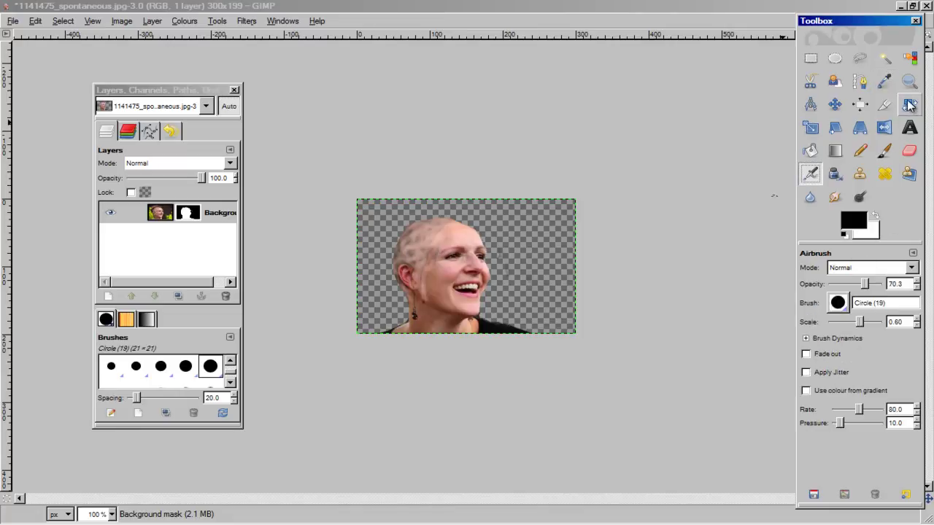
left_click_drag(448, 233, 417, 246)
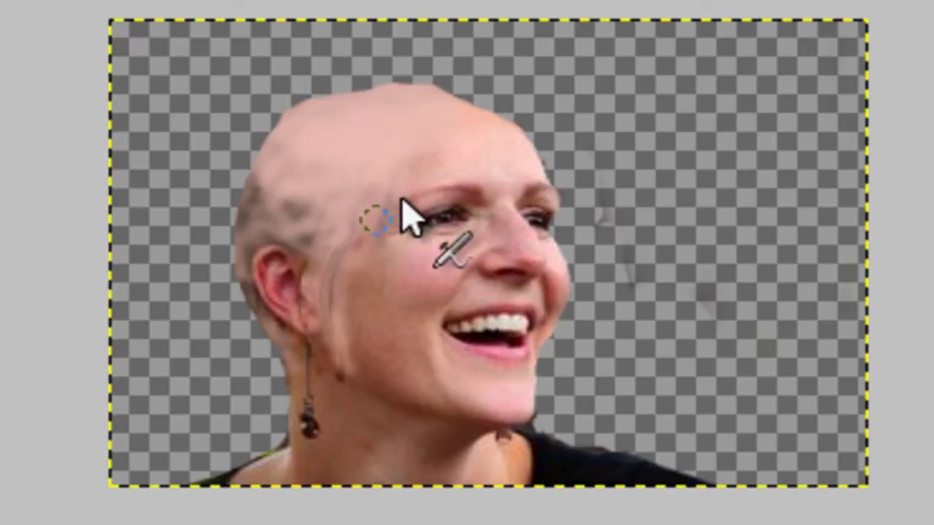
left_click_drag(367, 201, 250, 198)
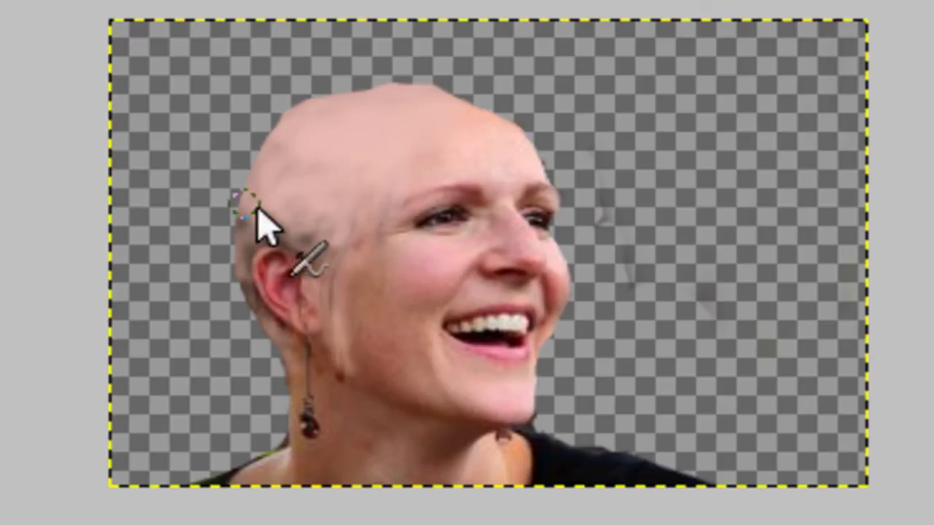
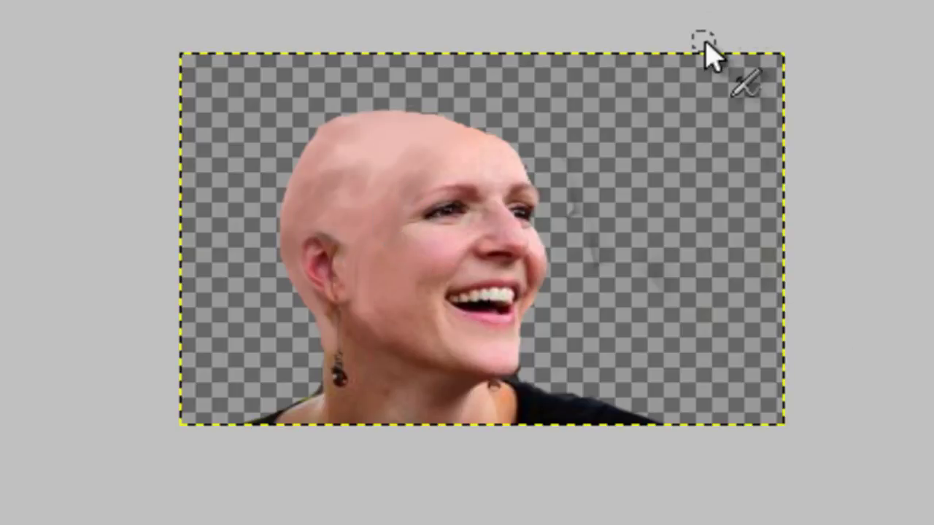
Resample the skin colour with the Colour Picker and airbrush the forehead's upper edge
key("o")
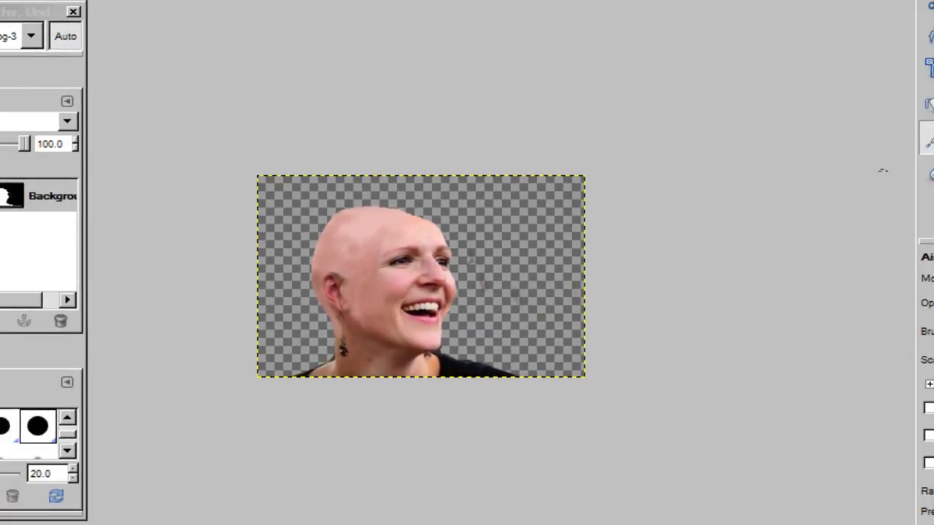
key("o")
key("a")
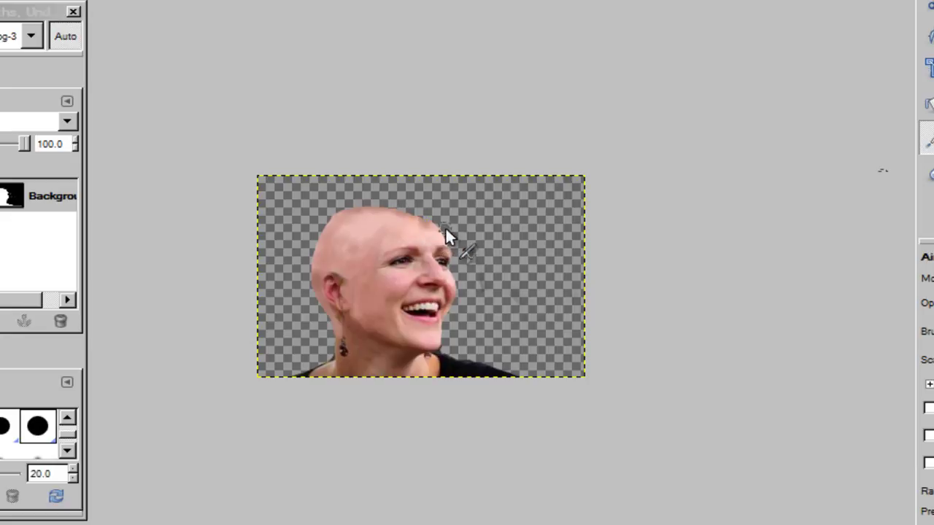
Switch the Airbrush to a soft fuzzy circle brush and resample the skin colour to blend the scalp with the forehead
left_click(927, 331)
left_click(830, 451)
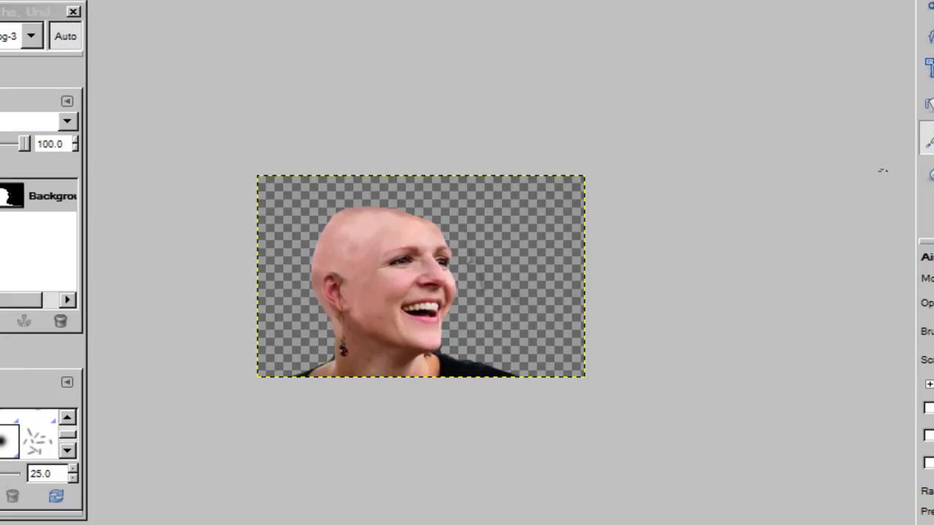
key("o")
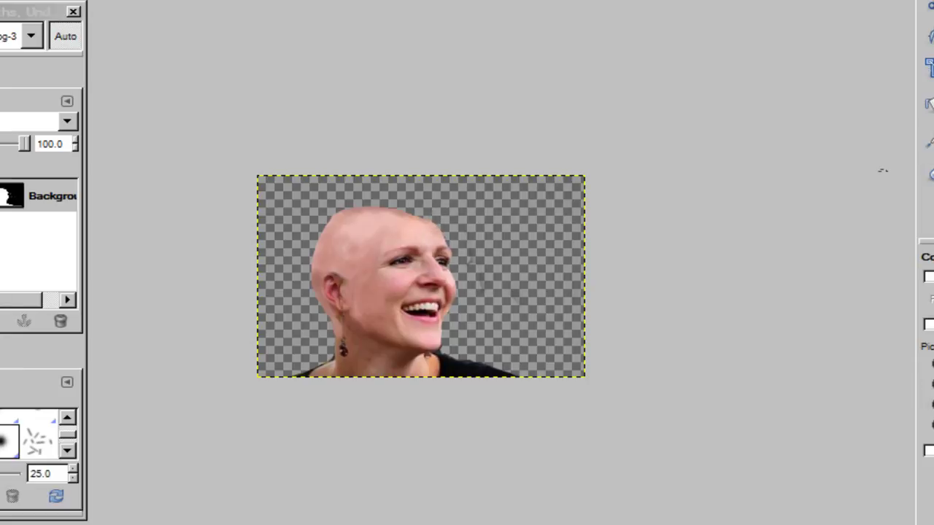
key("a")
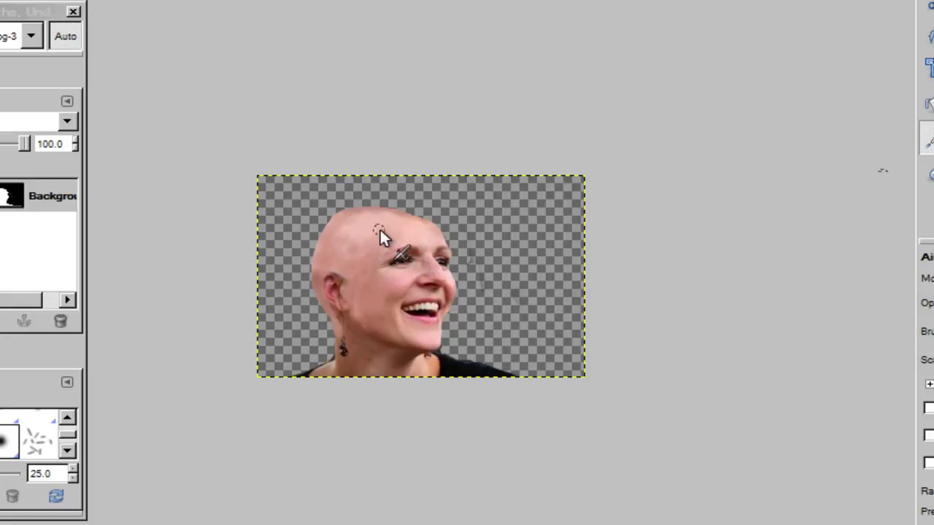